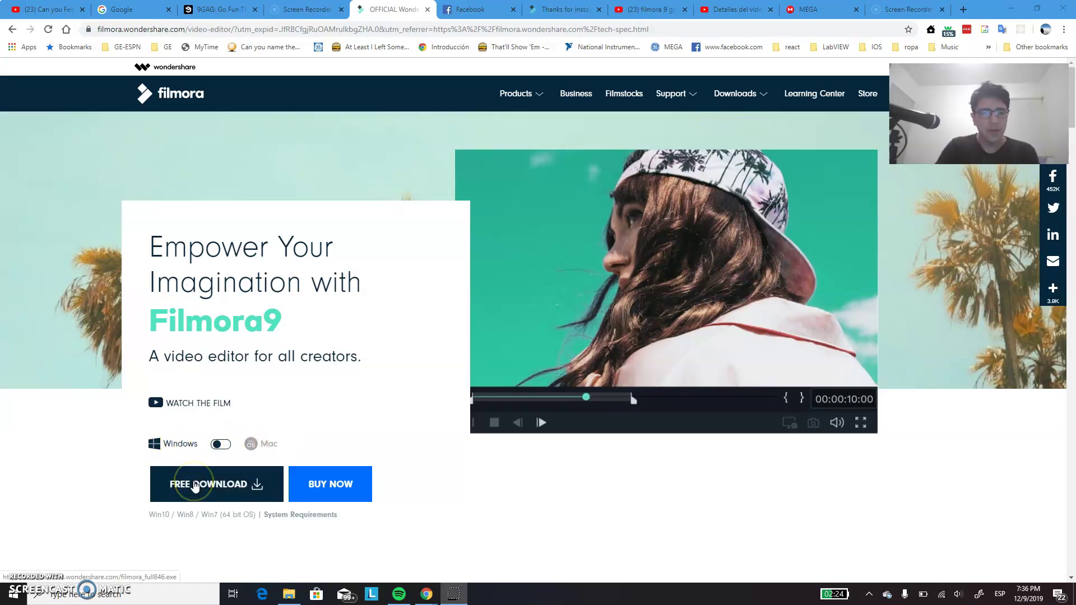
# Download the Filmora9 Windows installer, filmora_setup .exe, from the Wondershare site.
pyautogui.click(195, 485)
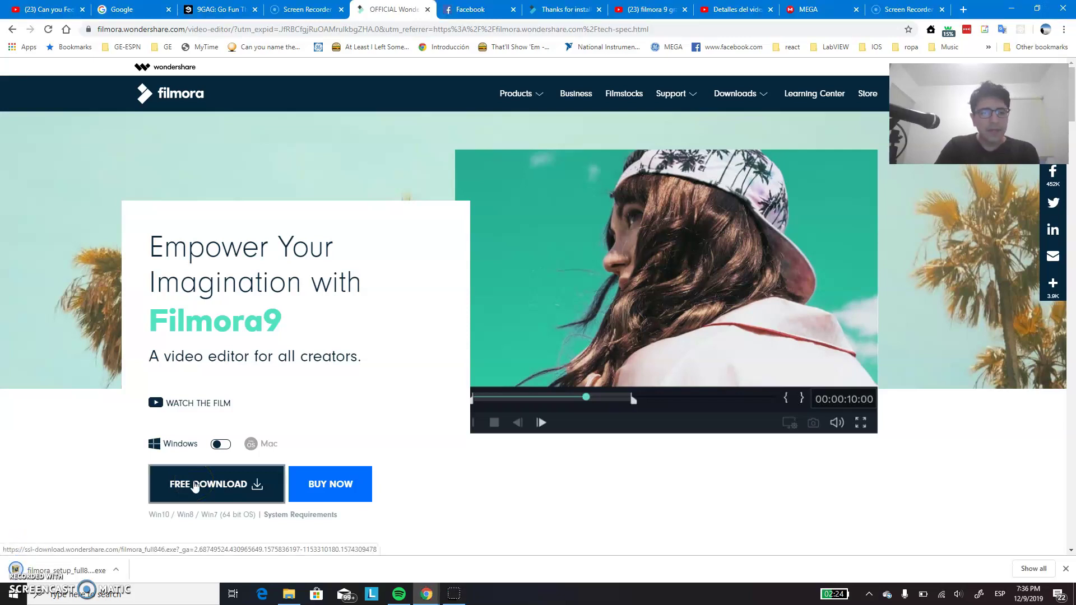
# Run filmora_setup and install Filmora over the existing copy.
pyautogui.click(81, 572)
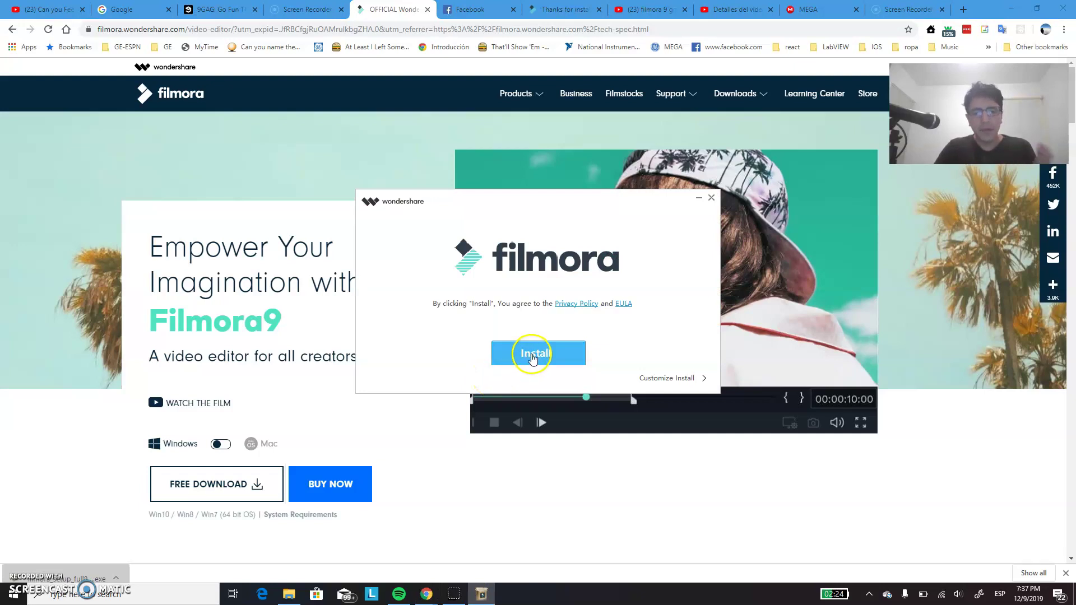
pyautogui.click(532, 358)
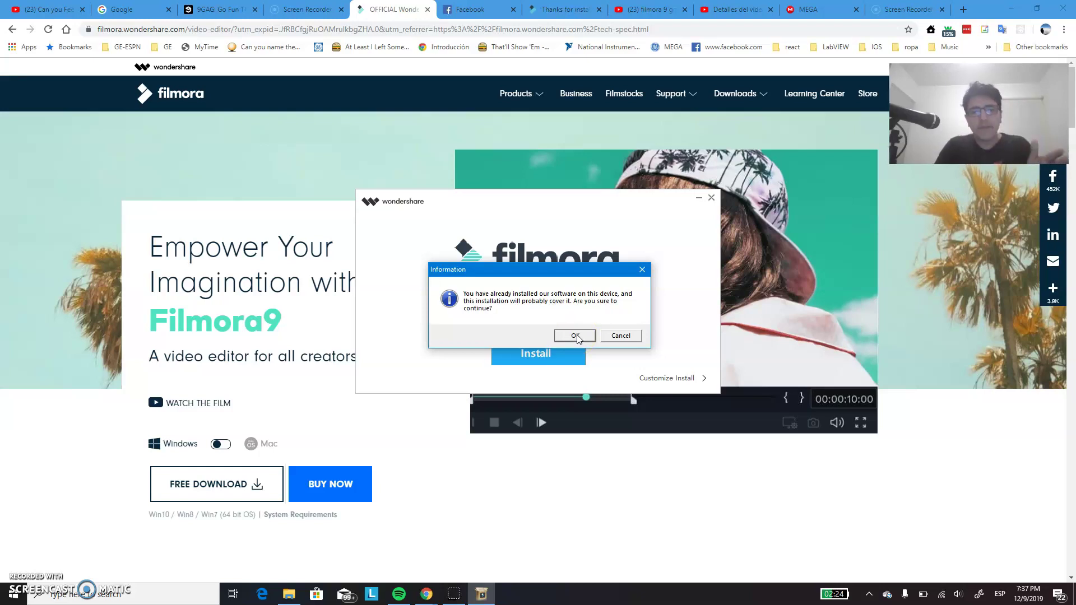
pyautogui.click(576, 335)
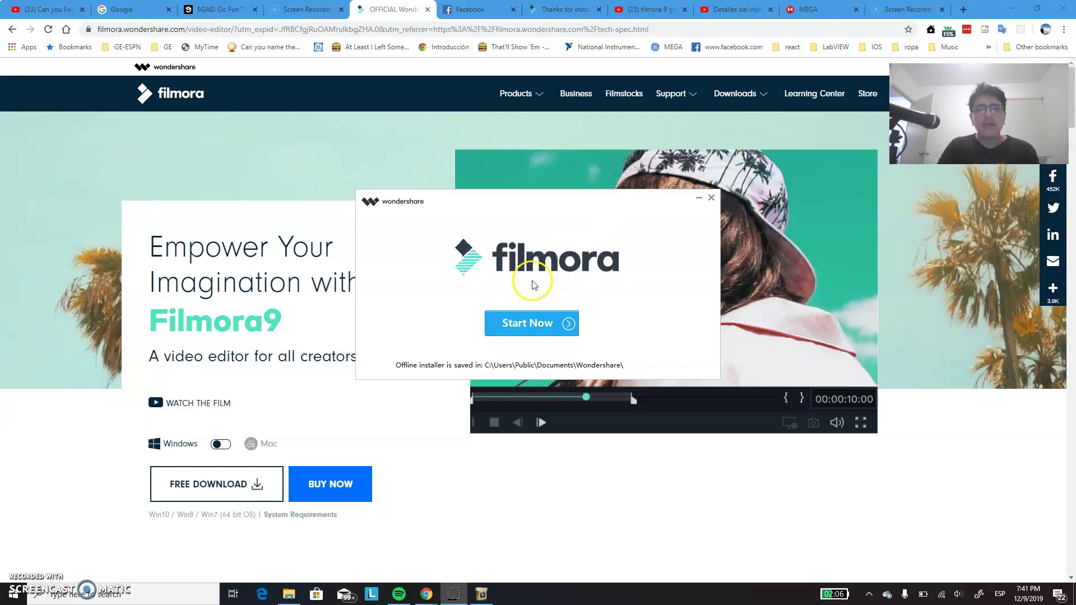
# Close the finished installer, confirm with Start Now, and minimize Chrome.
pyautogui.click(711, 197)
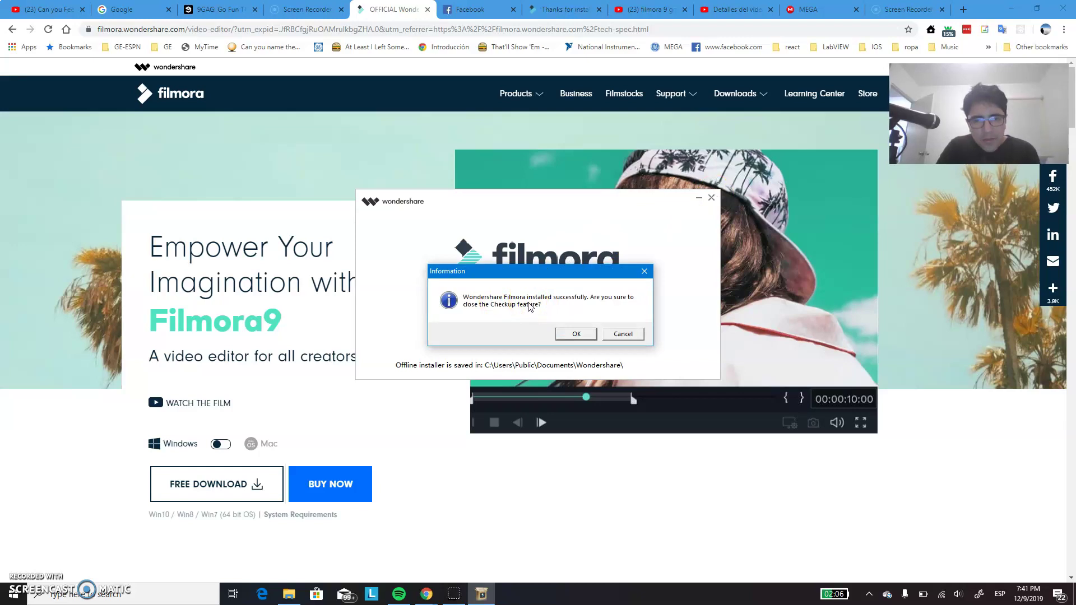
pyautogui.click(575, 334)
pyautogui.click(572, 335)
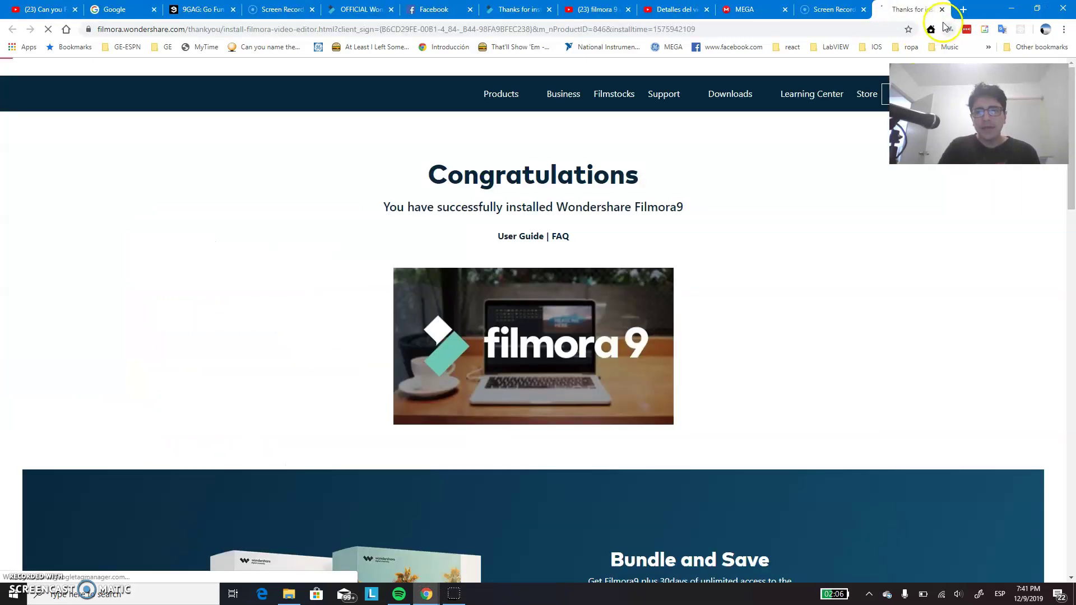
pyautogui.click(1013, 8)
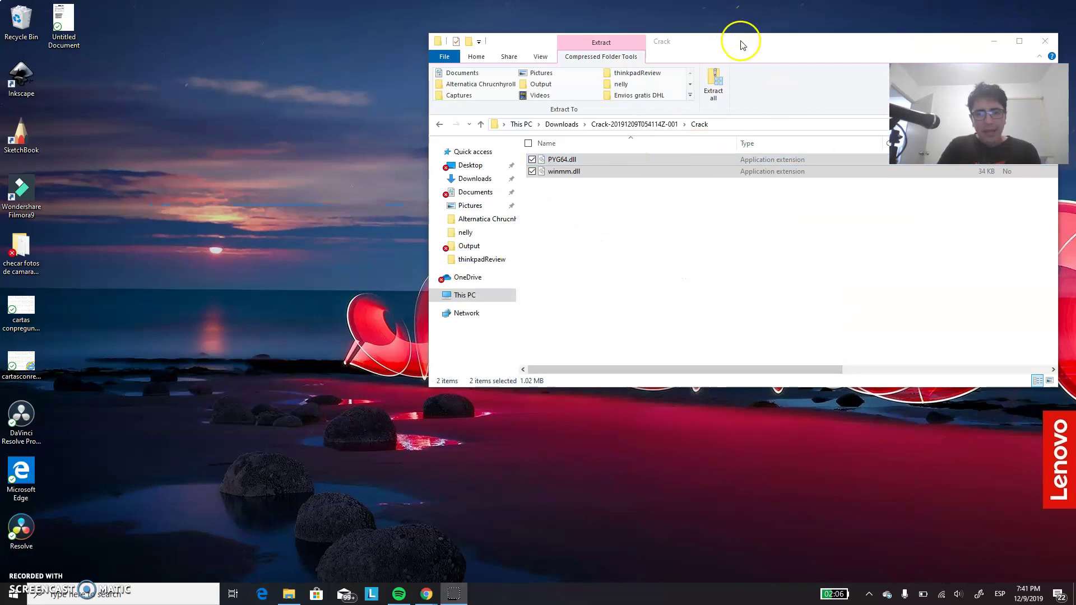
# Move the Crack window toward the centre and select PYG64.dll and winmm.dll.
pyautogui.moveTo(739, 41); pyautogui.dragTo(568, 137)
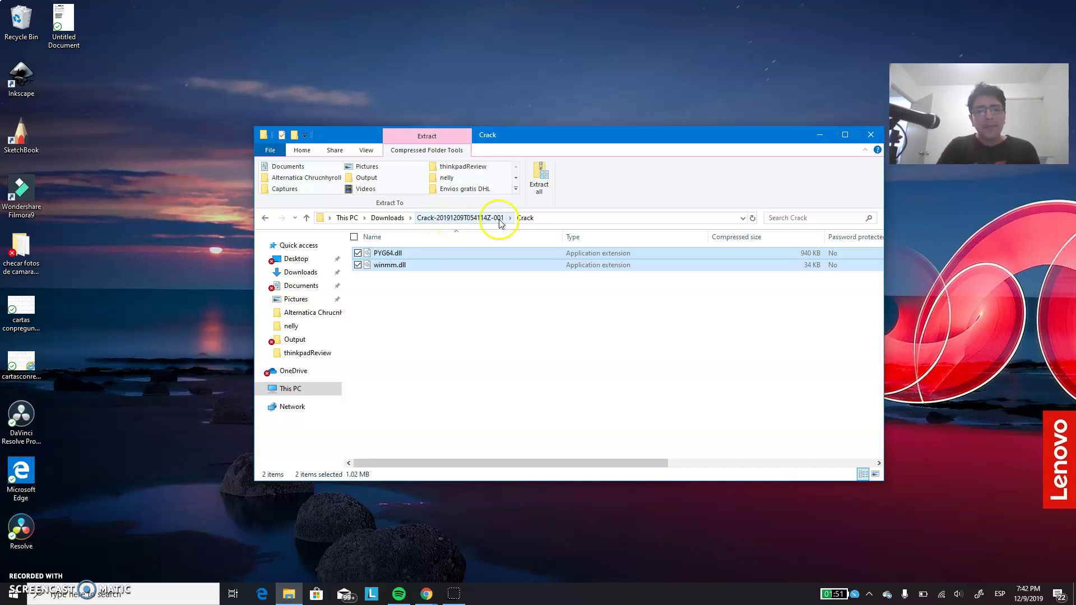
pyautogui.moveTo(408, 286); pyautogui.dragTo(377, 249)
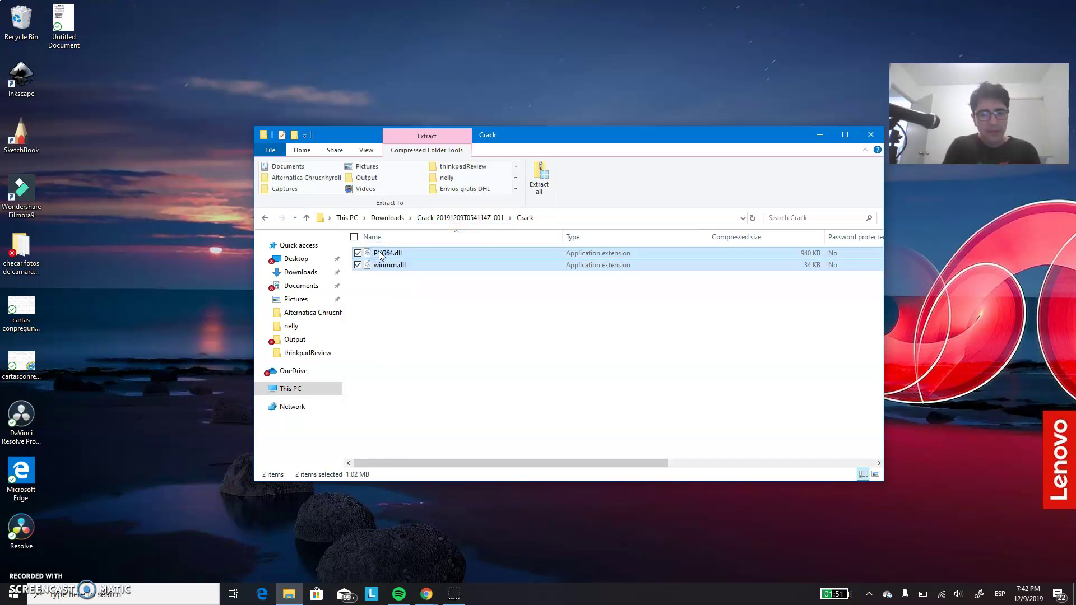
pyautogui.click(25, 193)
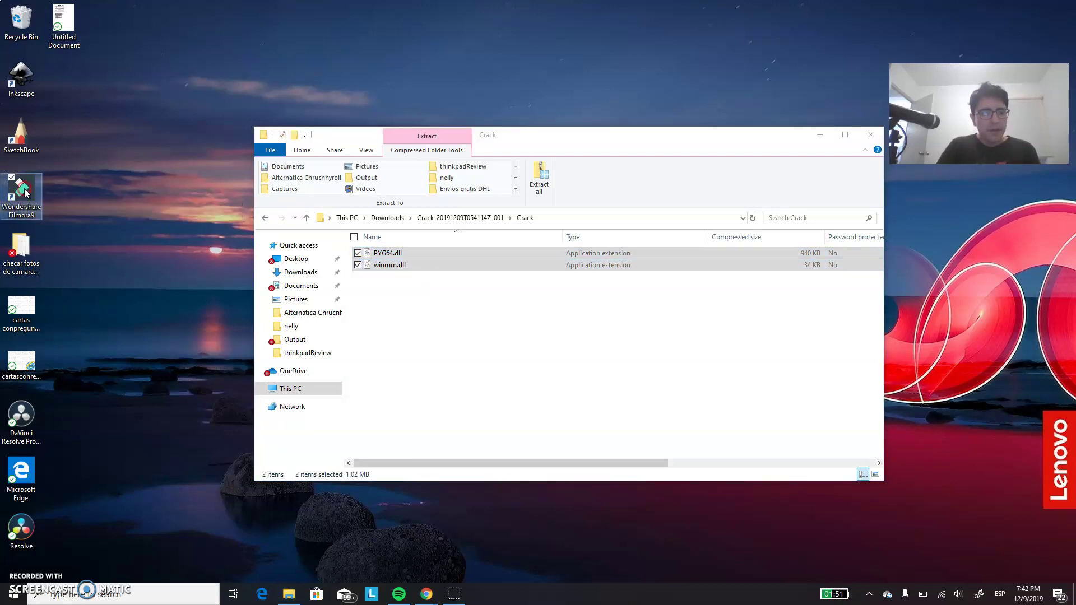
# Open the Filmora9 shortcut's file location under Program Files (x86)\Wondershare beside the Crack folder.
pyautogui.rightClick(25, 191)
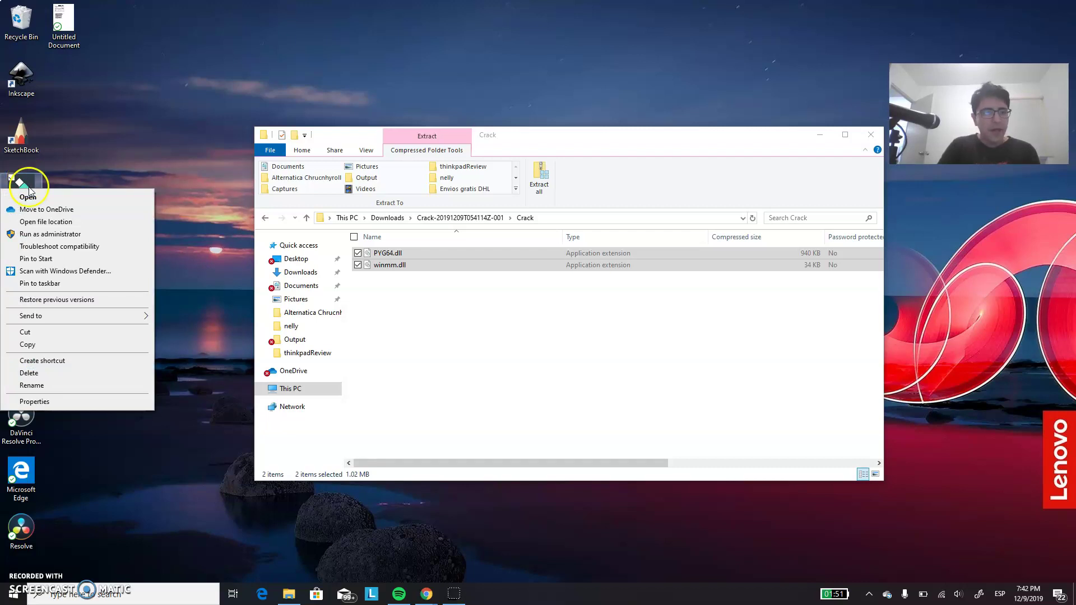
pyautogui.click(72, 223)
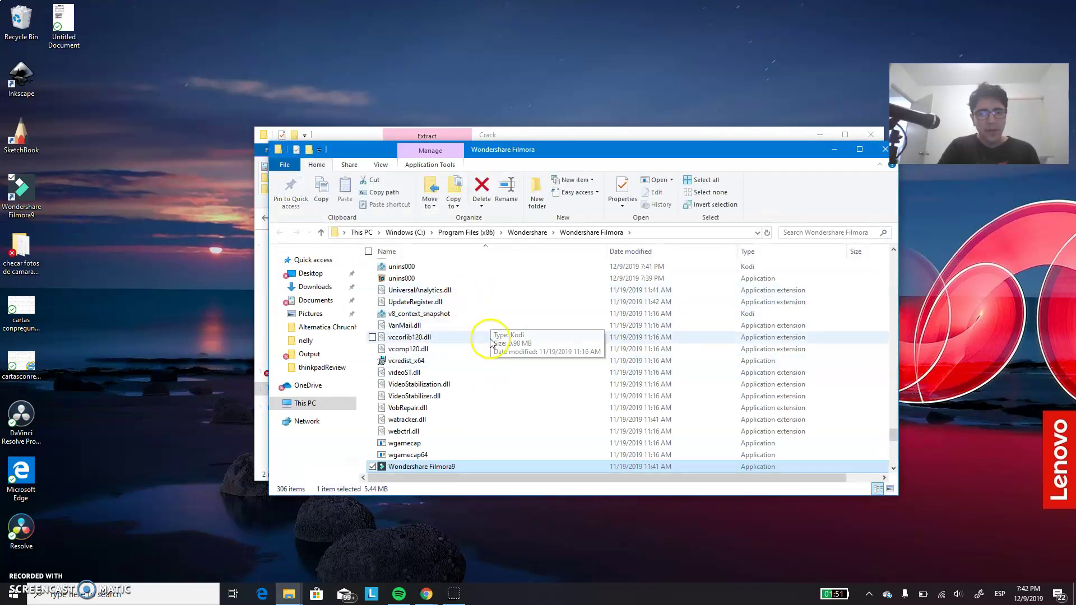
pyautogui.click(845, 338)
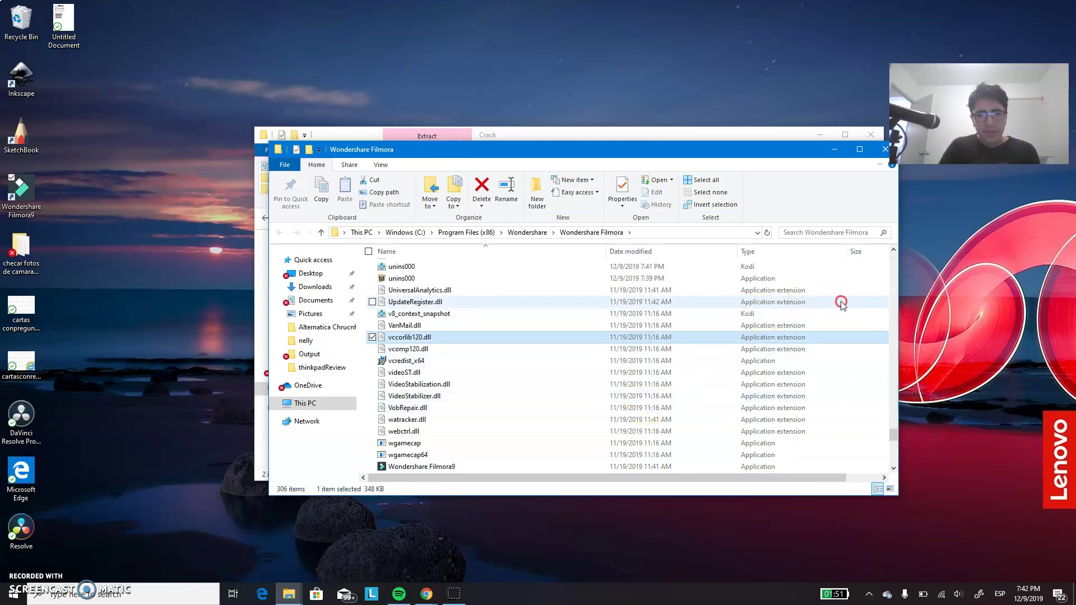
pyautogui.rightClick(710, 302)
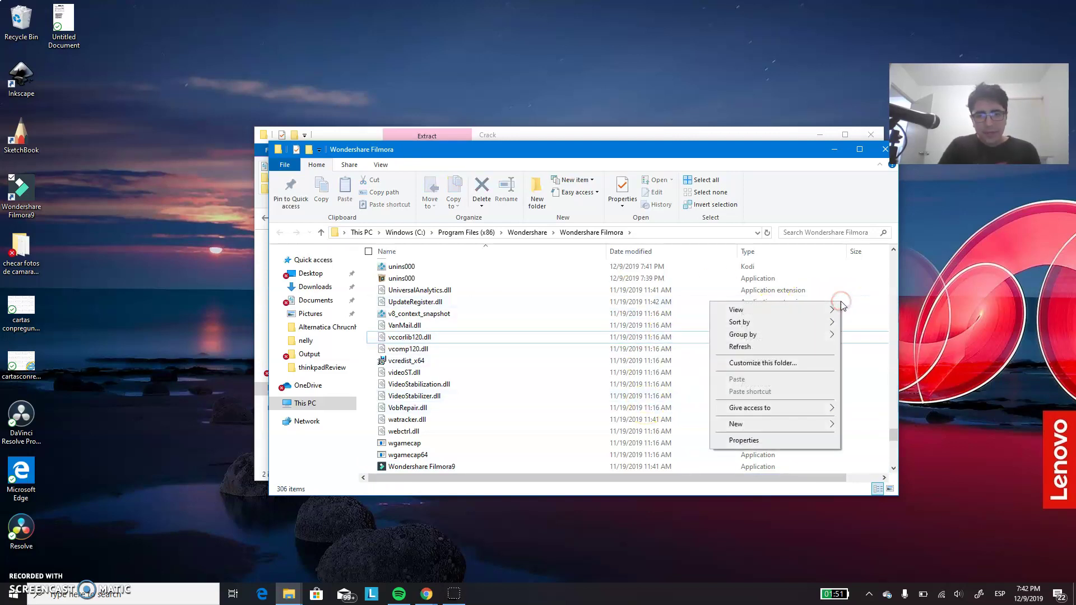
pyautogui.click(676, 135)
# Copy PYG64.dll and winmm.dll from Crack into the Wondershare Filmora program folder.
pyautogui.moveTo(470, 289); pyautogui.dragTo(423, 247)
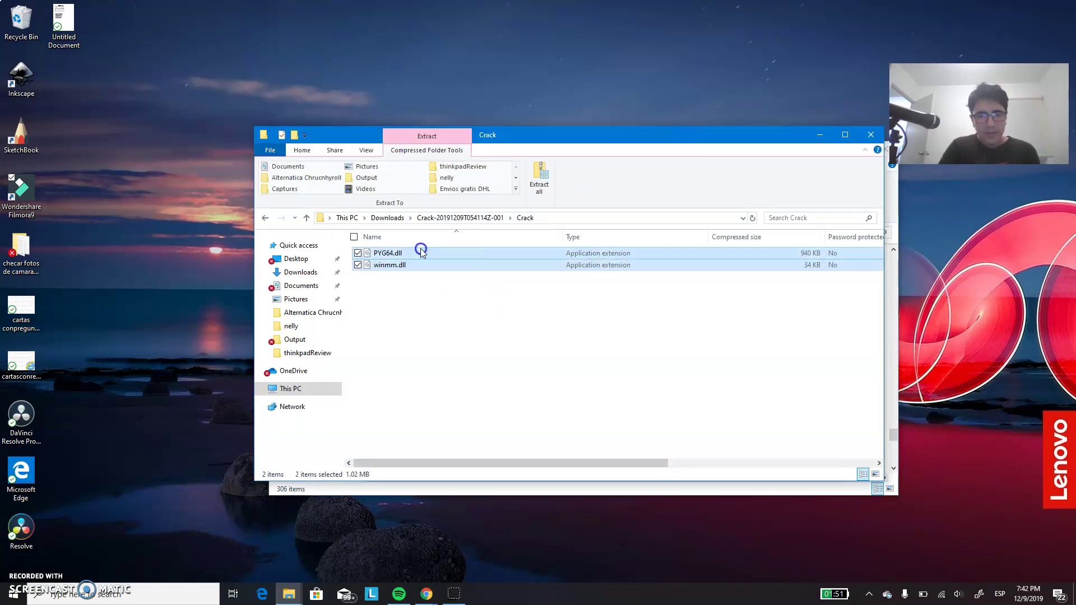
pyautogui.rightClick(390, 264)
pyautogui.click(336, 296)
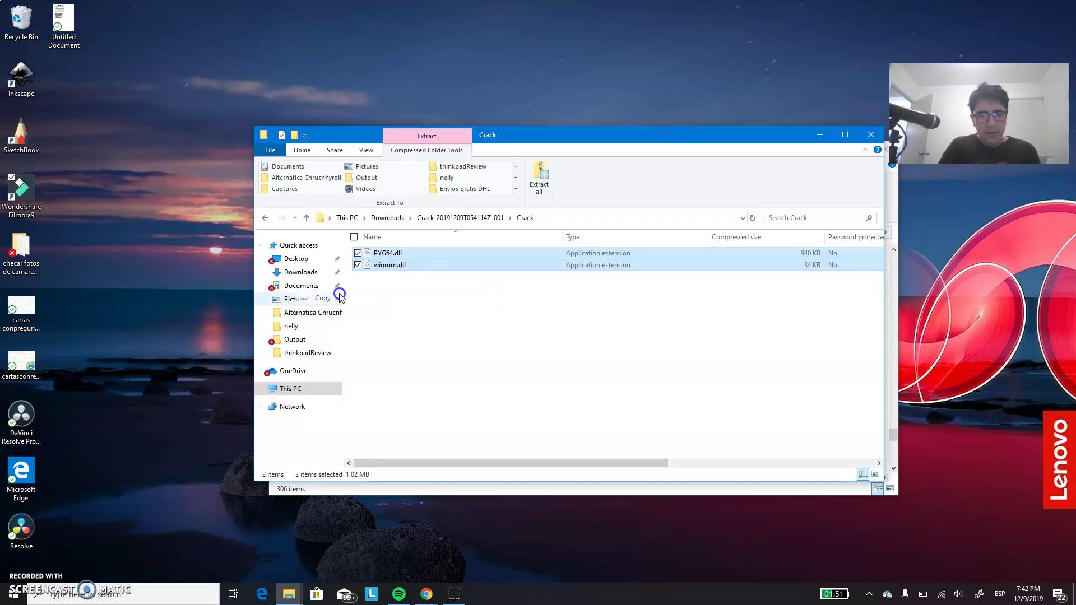
pyautogui.click(894, 211)
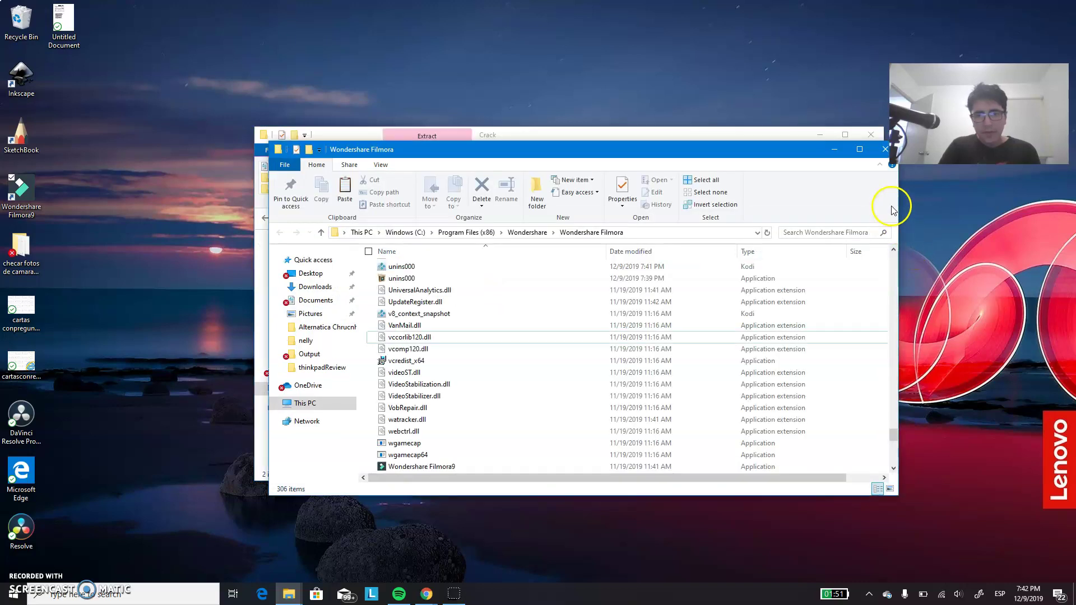
pyautogui.click(809, 329)
pyautogui.click(569, 332)
pyautogui.hotkey('ctrl', 'v')
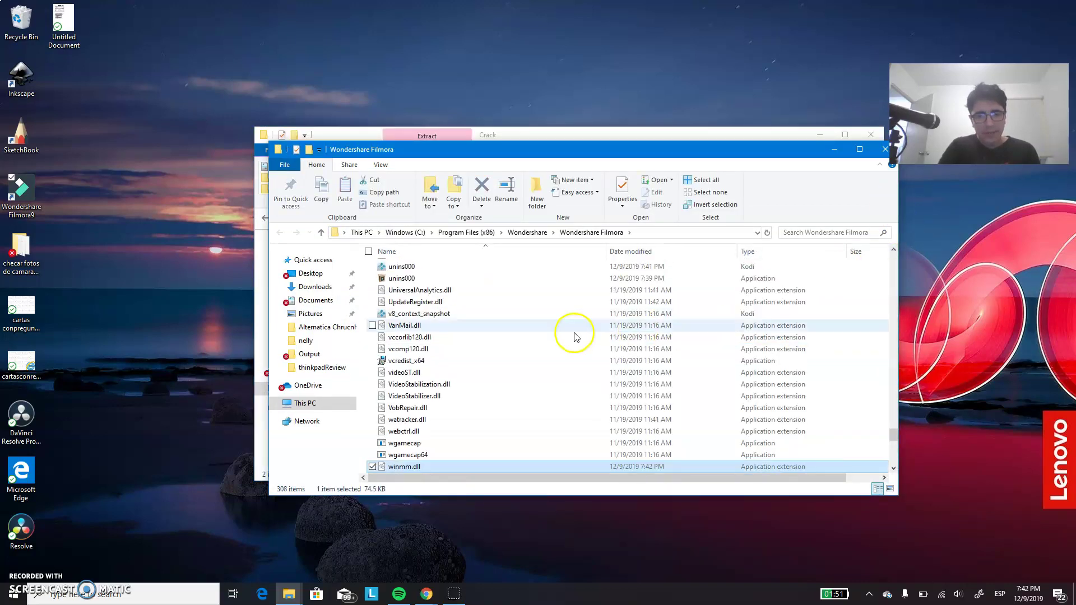
pyautogui.scroll(2, 483, 431)
pyautogui.scroll(4, 483, 441)
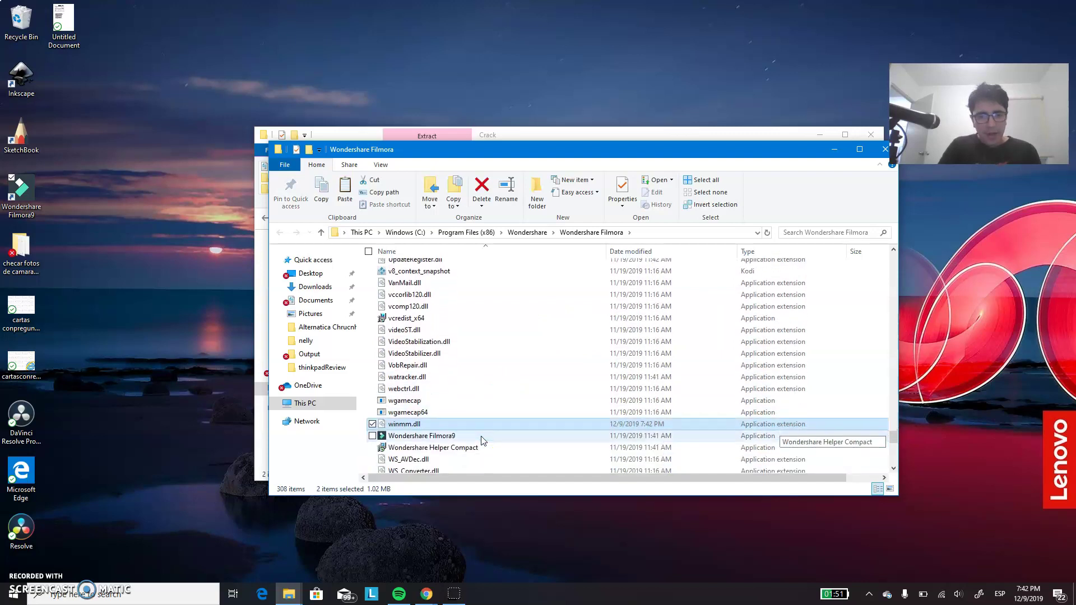
pyautogui.scroll(13, 483, 441)
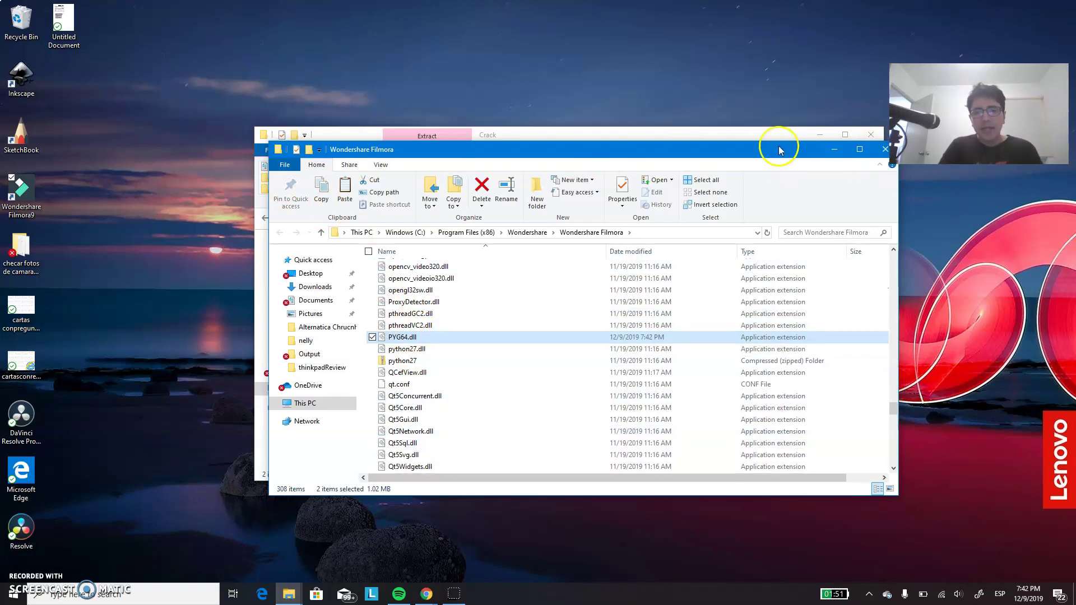
# Minimize the Crack and program folder windows to reveal the desktop.
pyautogui.moveTo(776, 147); pyautogui.dragTo(672, 199)
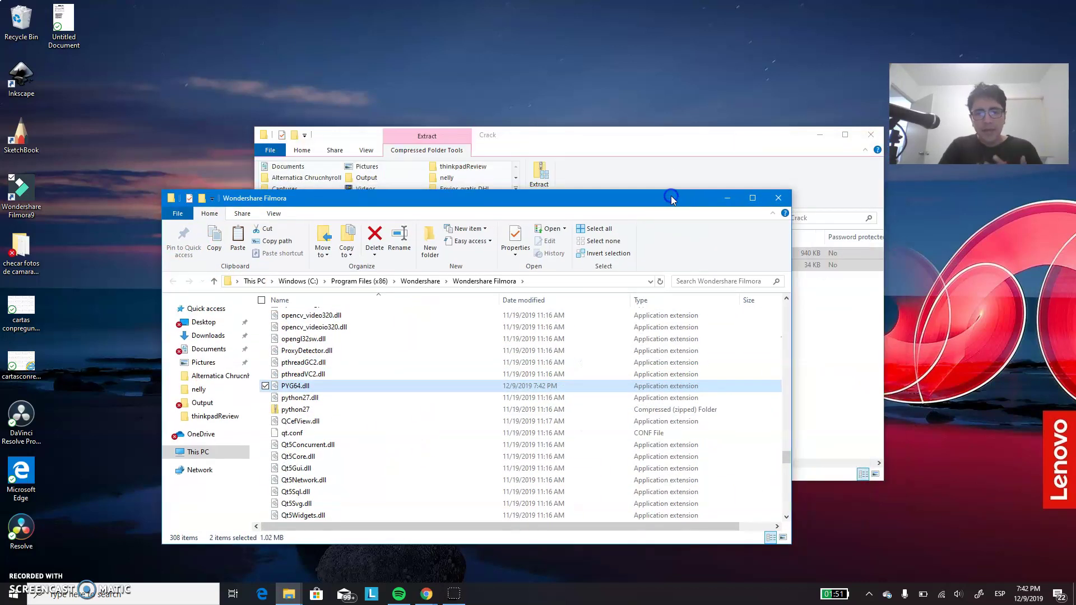
pyautogui.click(754, 145)
pyautogui.click(819, 138)
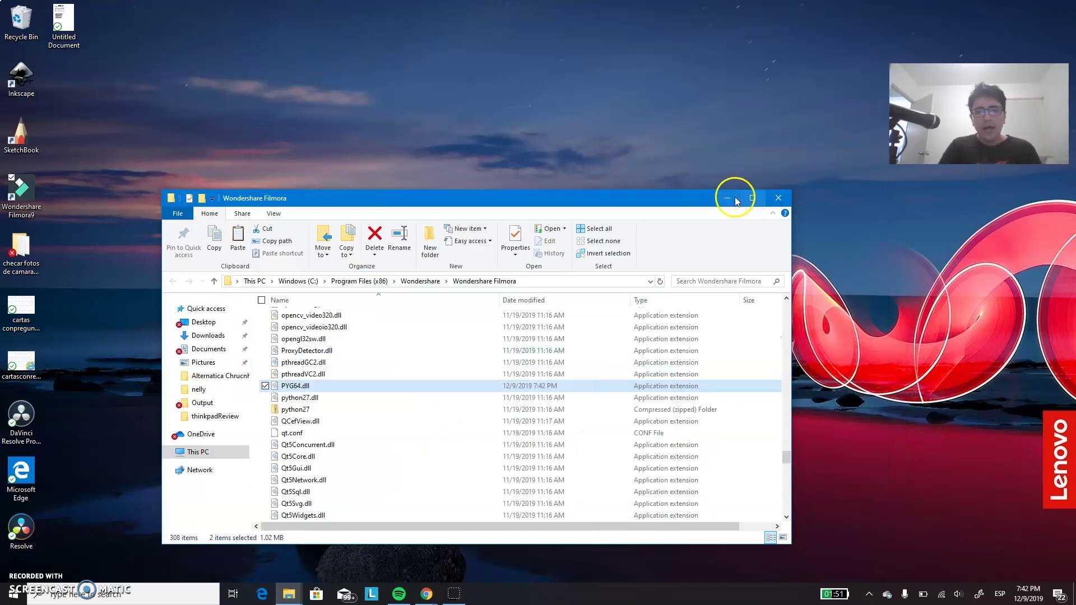
pyautogui.click(732, 196)
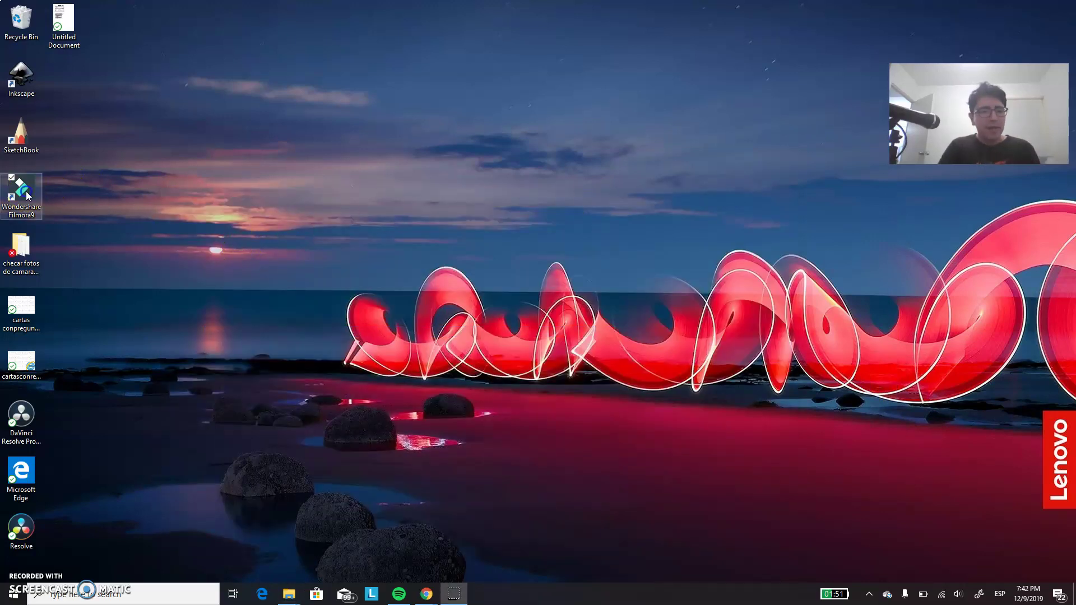
# Launch Filmora9 from its desktop icon and wait for the 16:9 start window.
pyautogui.doubleClick(22, 192)
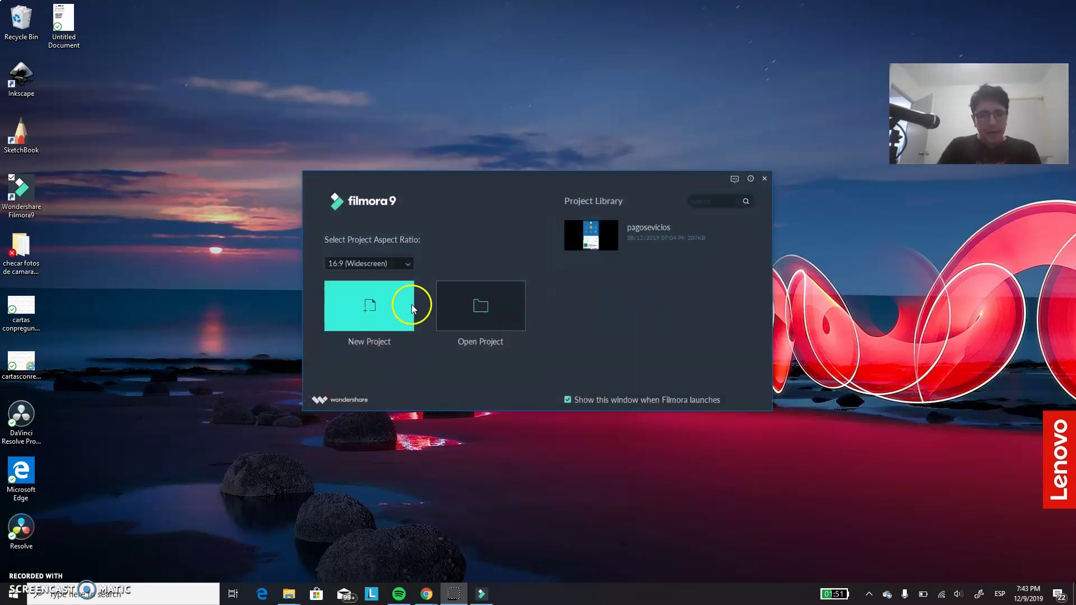
# Start a new empty project and dismiss the Message Center.
pyautogui.click(367, 303)
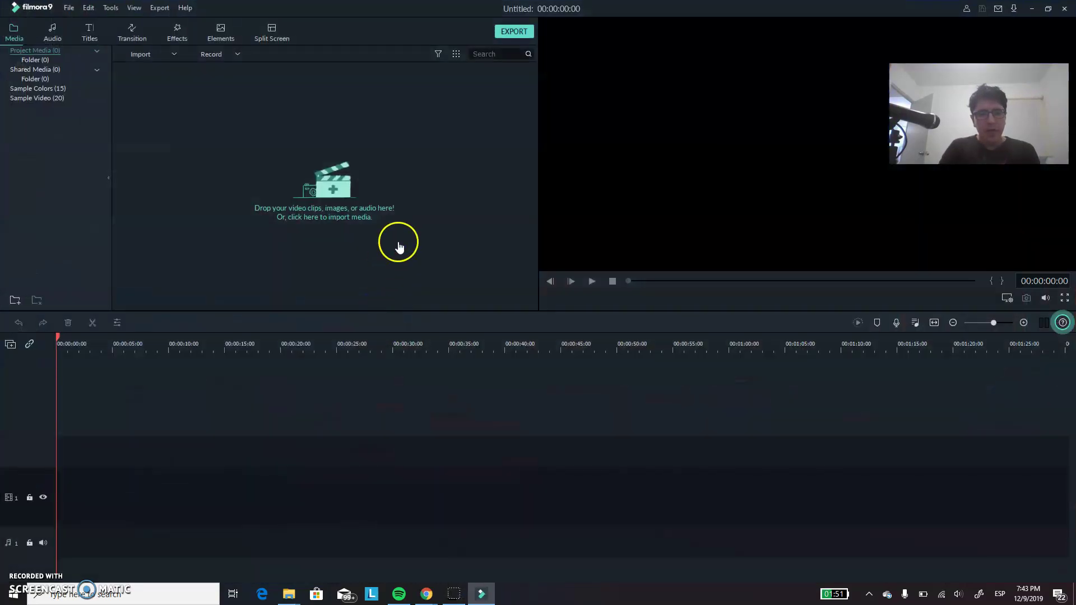
pyautogui.click(184, 8)
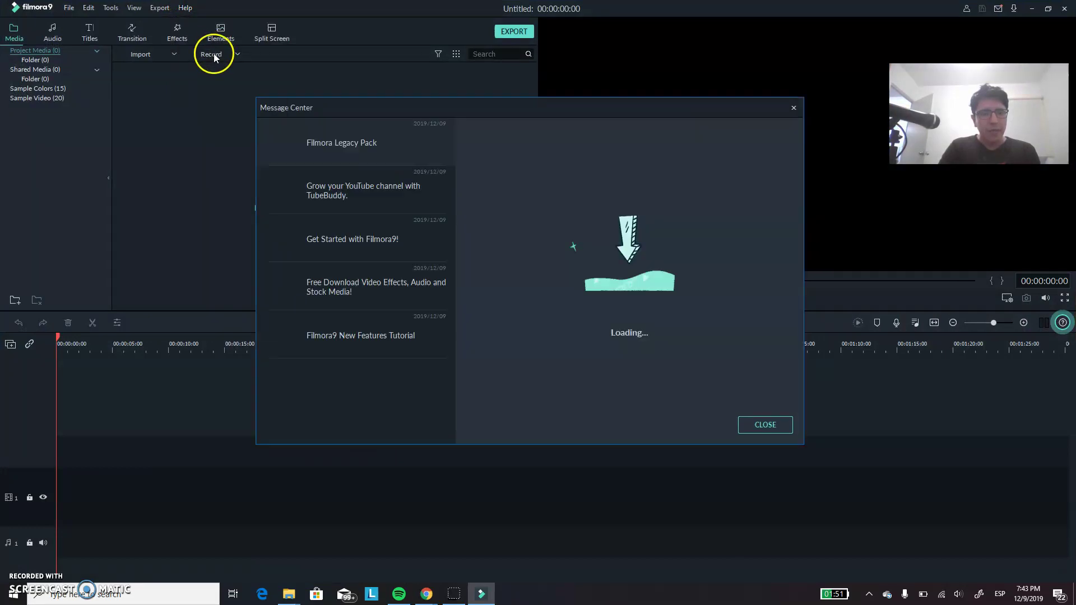
pyautogui.click(793, 108)
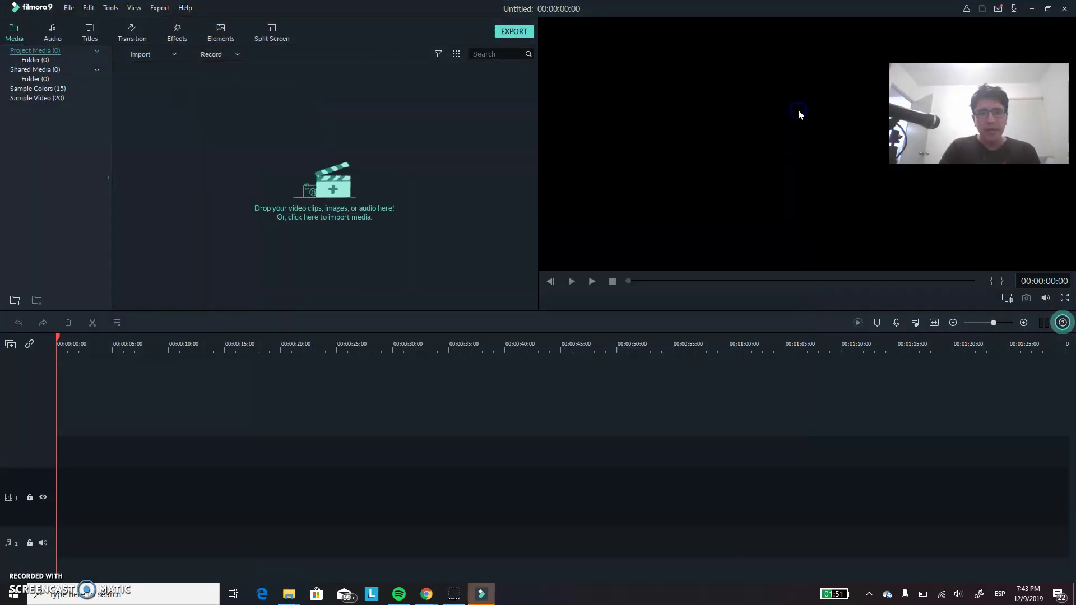
# Check that Help > Offline Activation shows ACTIVATED, then close that window.
pyautogui.click(185, 8)
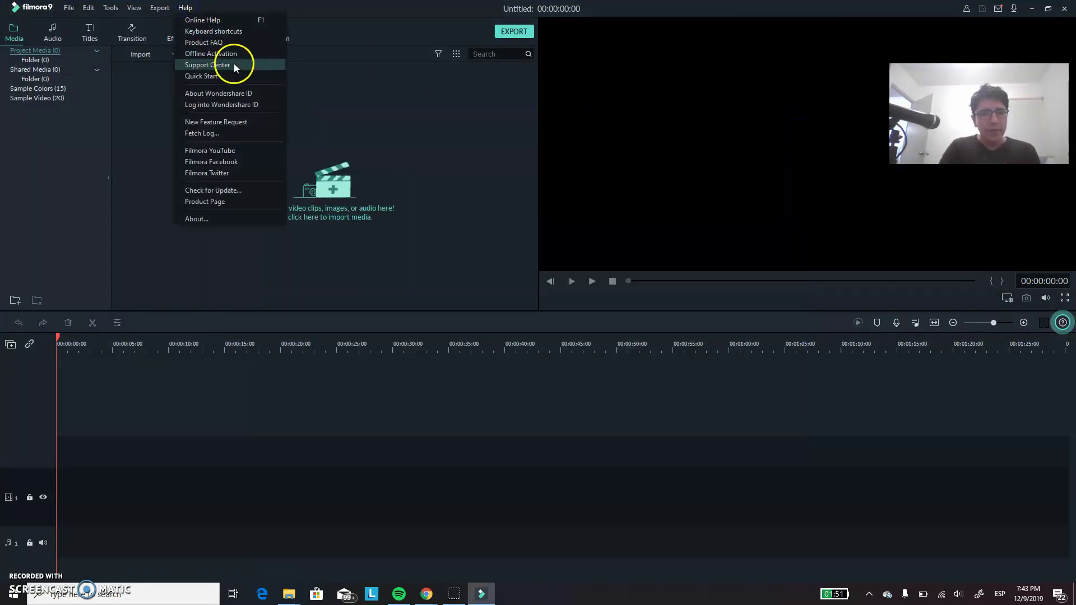
pyautogui.click(240, 54)
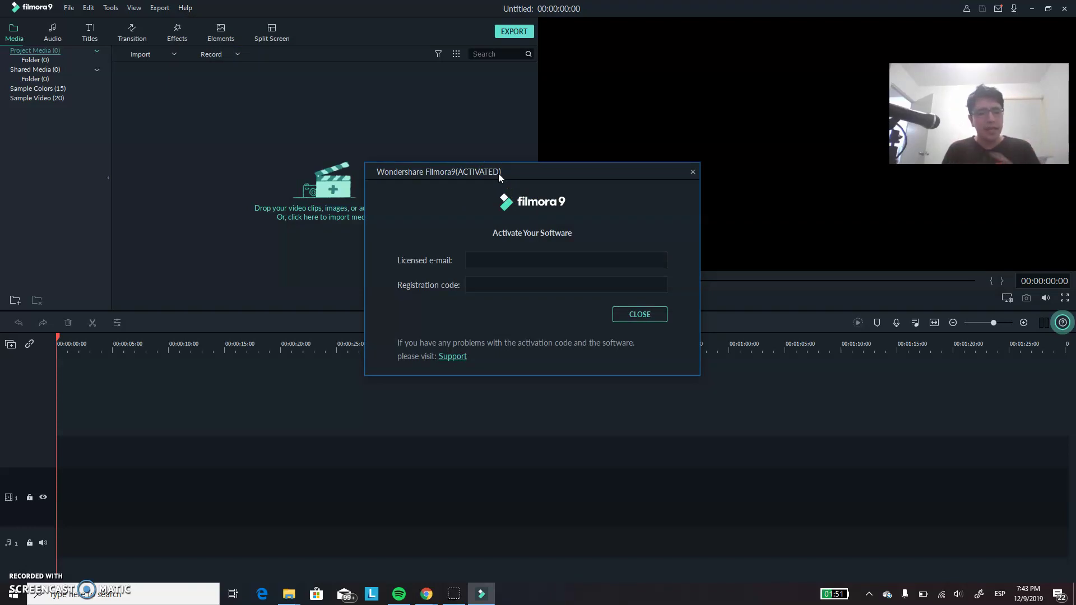
pyautogui.click(693, 173)
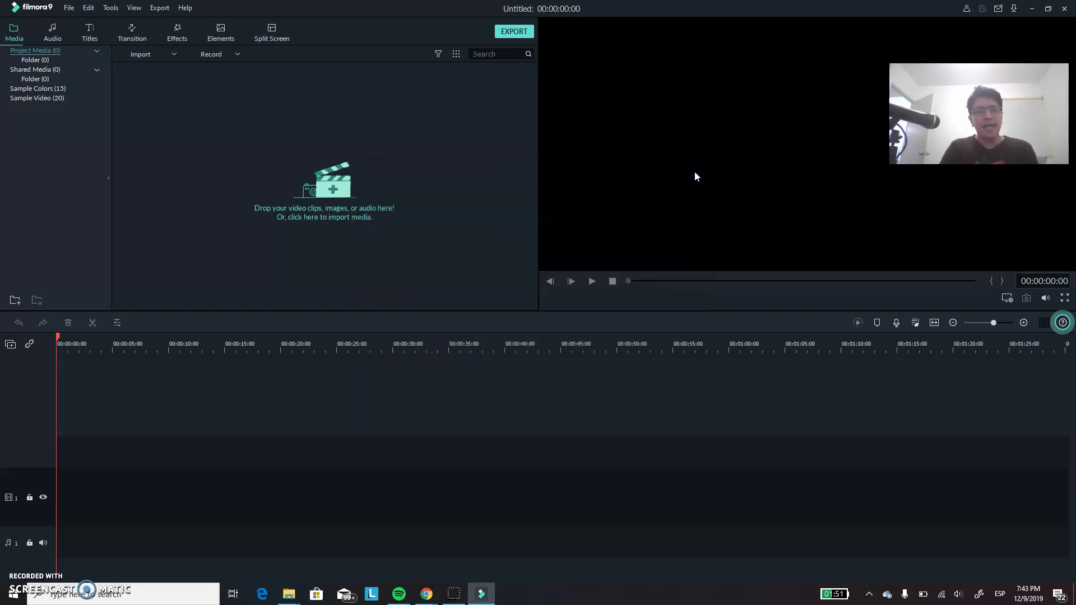
# Play My Video1 from Filmora's Output folder full-screen, showing the filmora9 watermark.
pyautogui.click(323, 191)
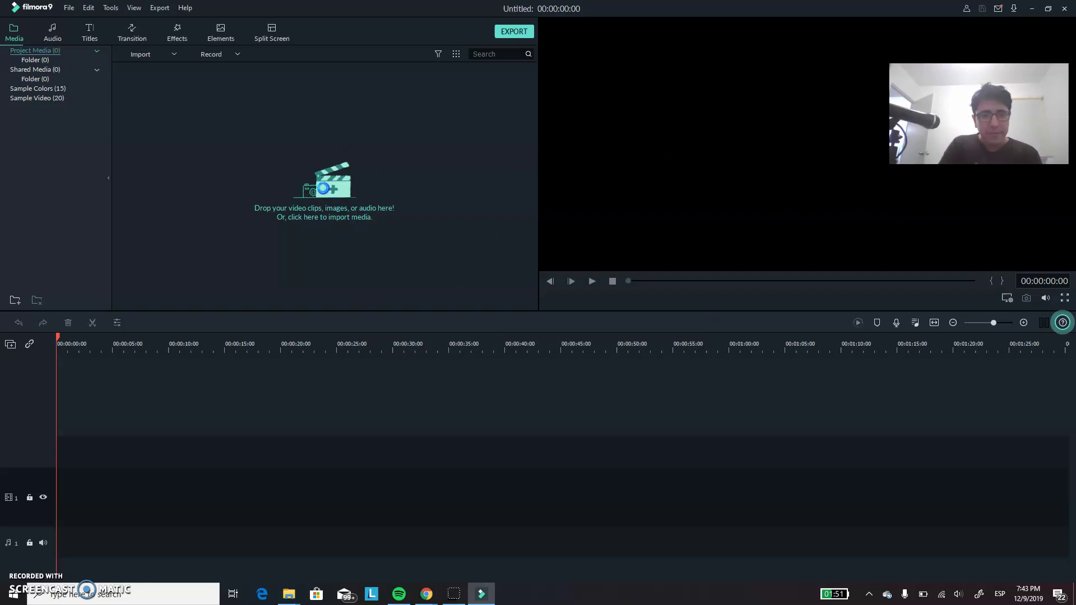
pyautogui.click(324, 188)
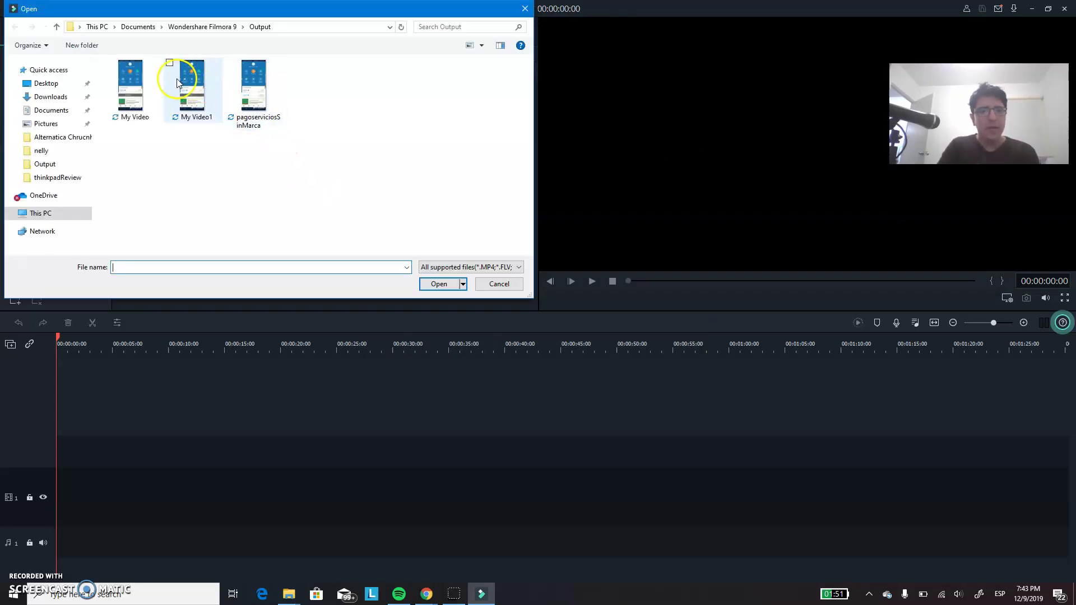
pyautogui.rightClick(177, 79)
pyautogui.click(240, 222)
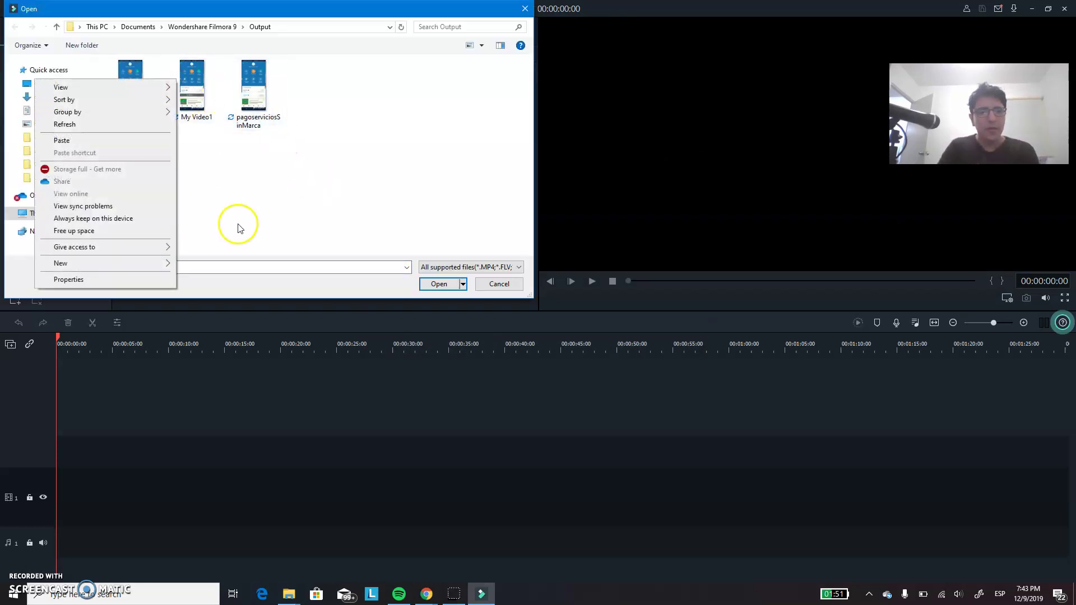
pyautogui.click(202, 111)
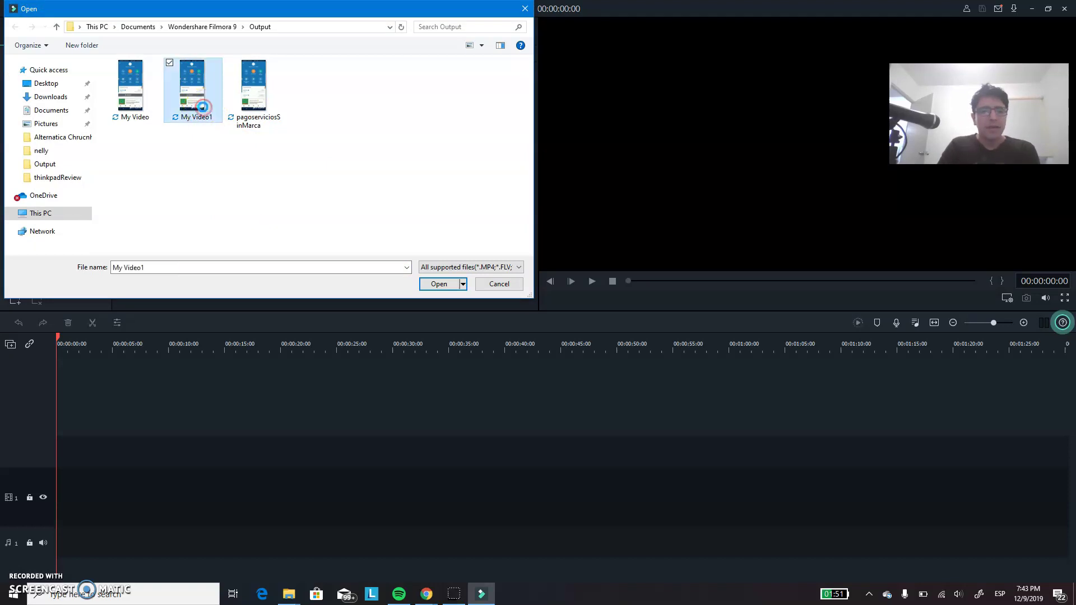
pyautogui.rightClick(204, 112)
pyautogui.click(155, 133)
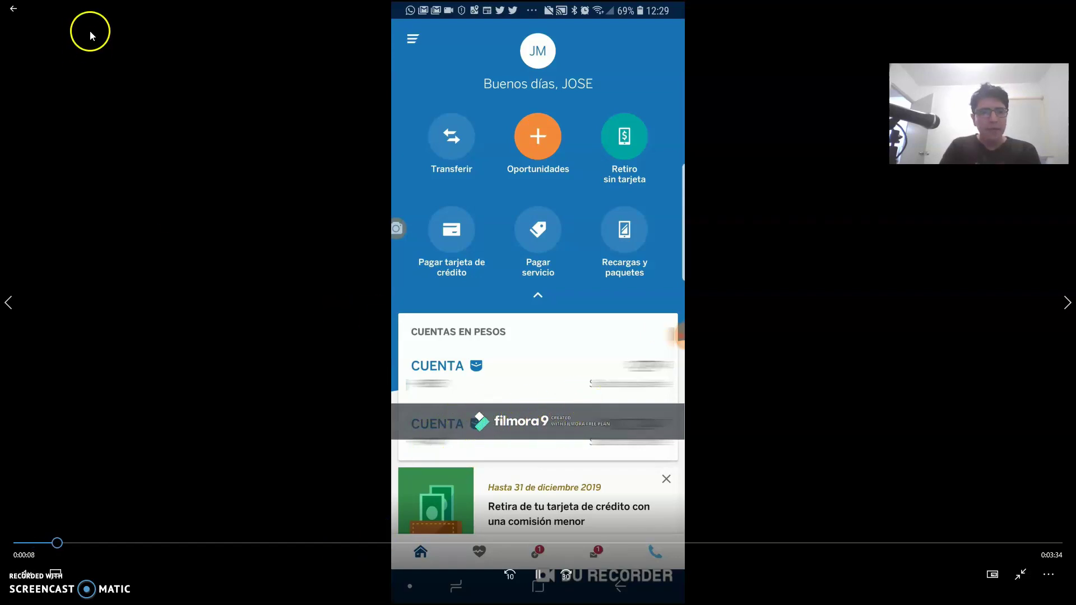
# Exit full-screen and close the Movies & TV player showing My Video1.
pyautogui.click(13, 8)
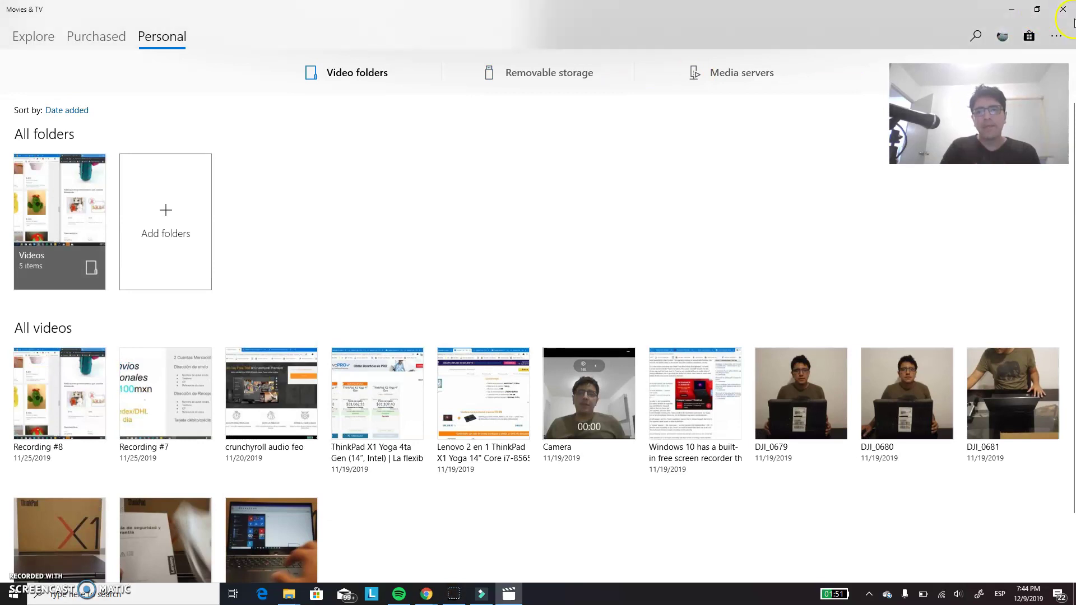
pyautogui.click(1065, 11)
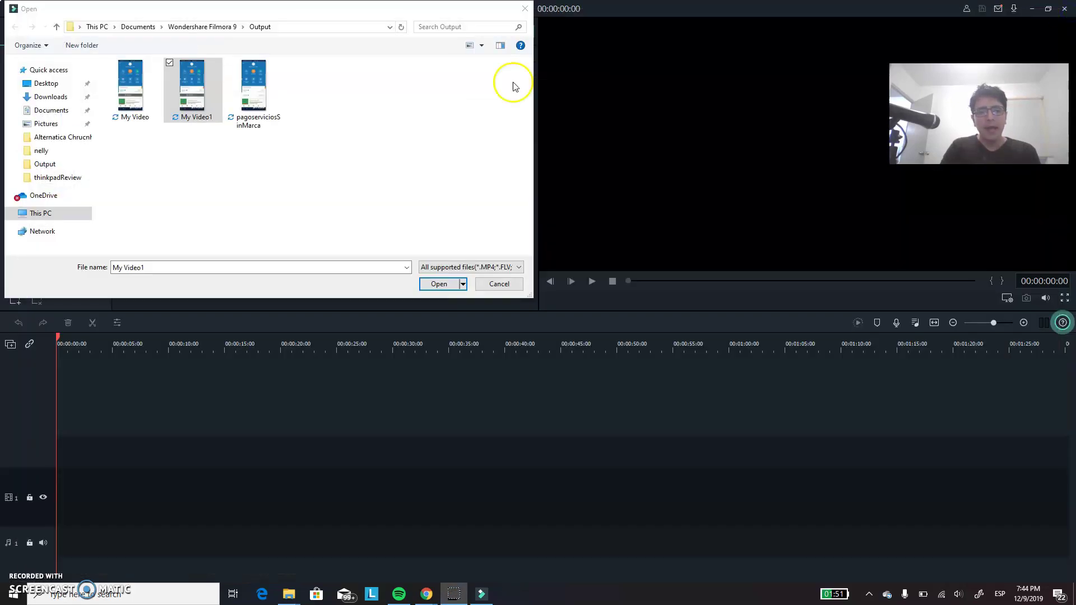
pyautogui.rightClick(270, 82)
pyautogui.click(384, 132)
# Play pagoserviciosSinMarca and scrub ahead to confirm it has no watermark.
pyautogui.click(266, 99)
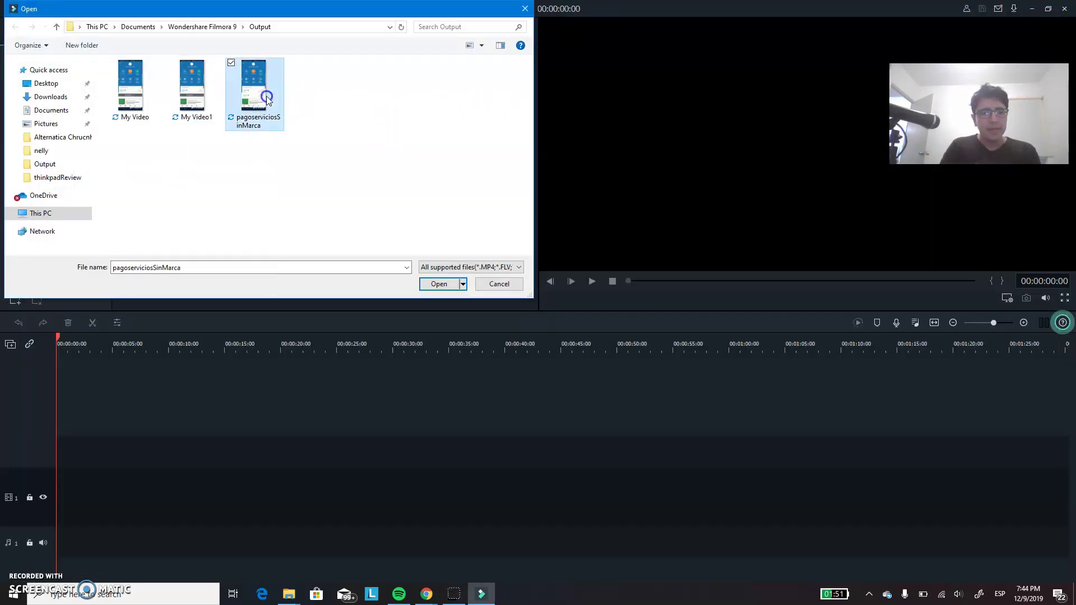
pyautogui.rightClick(256, 125)
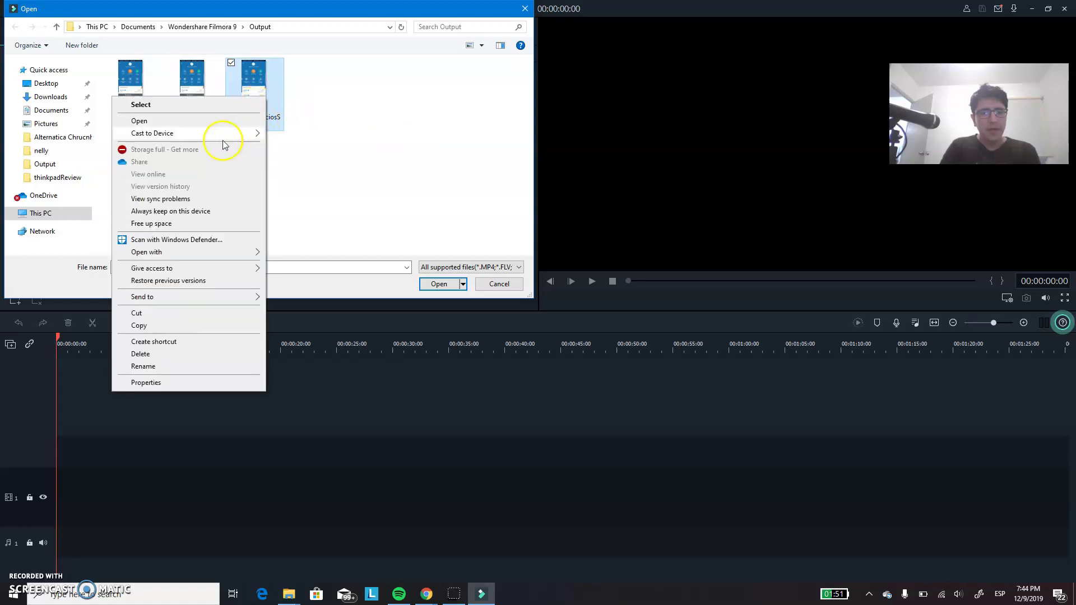
pyautogui.click(180, 122)
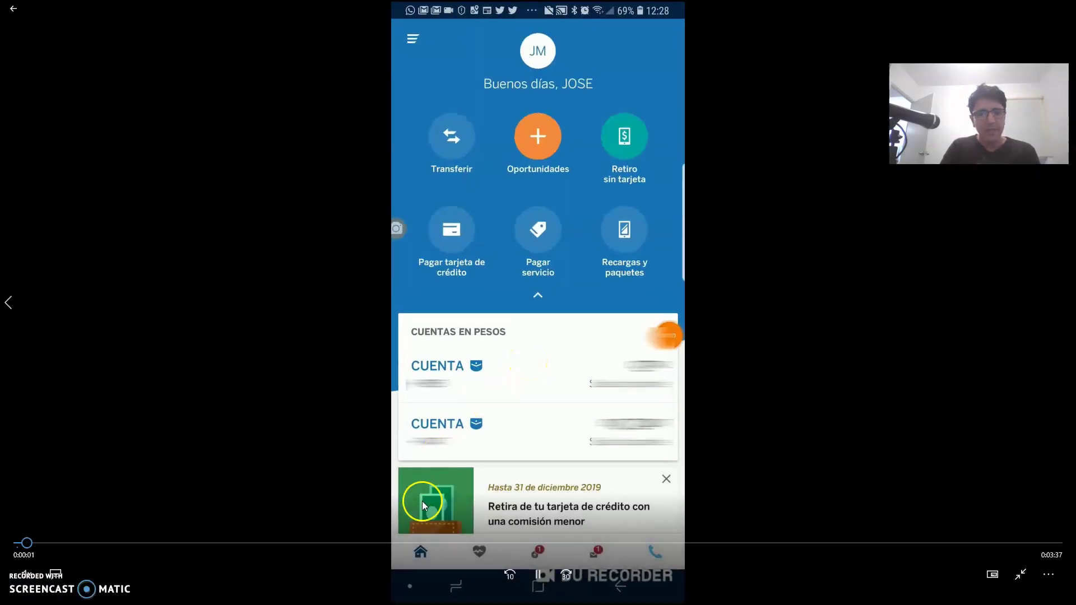
pyautogui.click(355, 540)
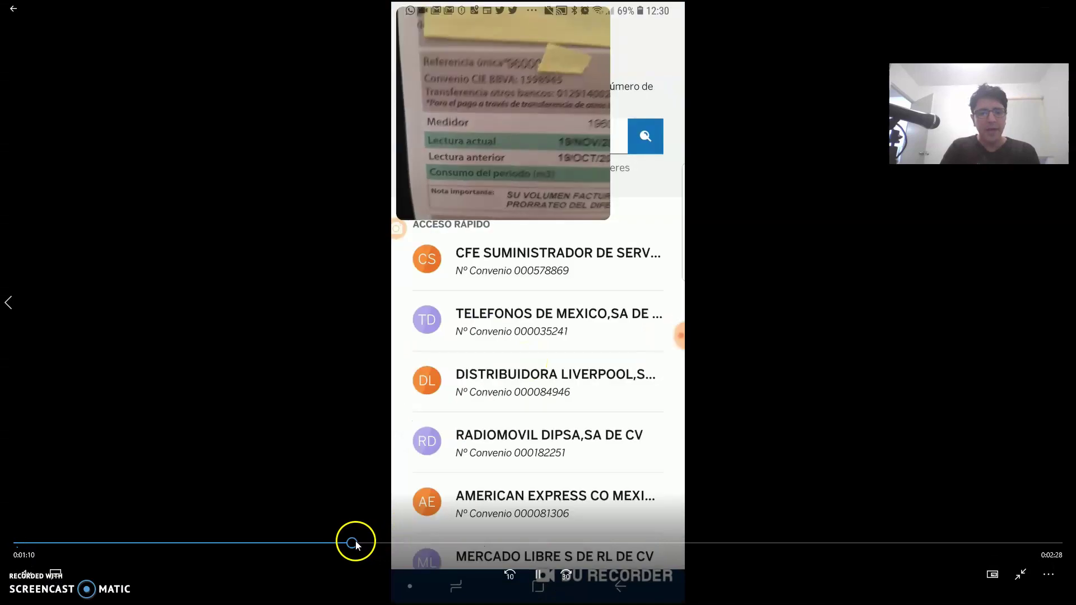
pyautogui.click(553, 542)
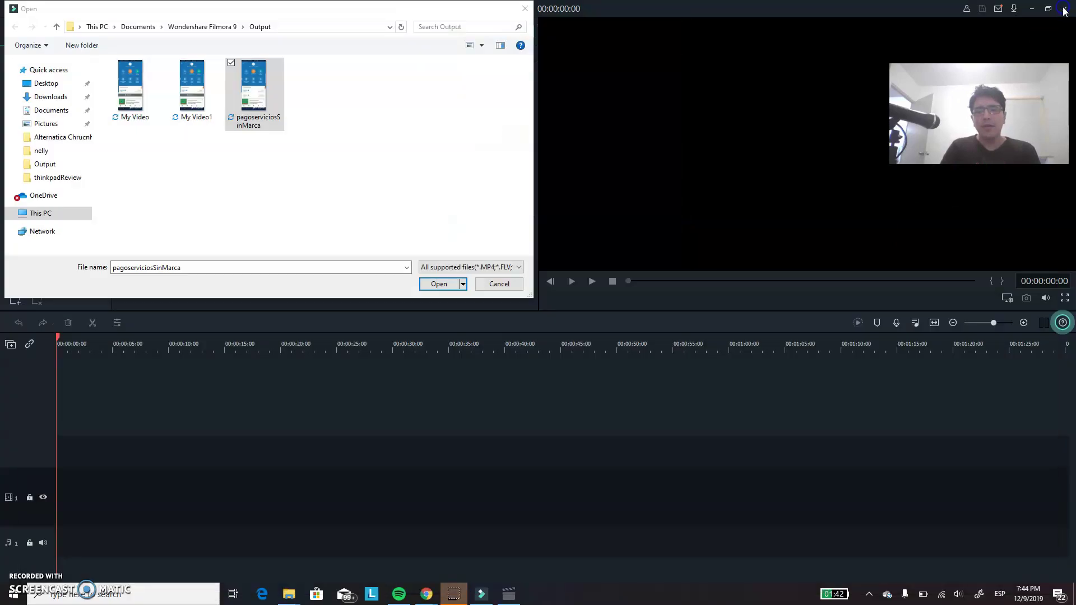
# Dismiss the Open dialog, returning to the empty Untitled project.
pyautogui.click(524, 9)
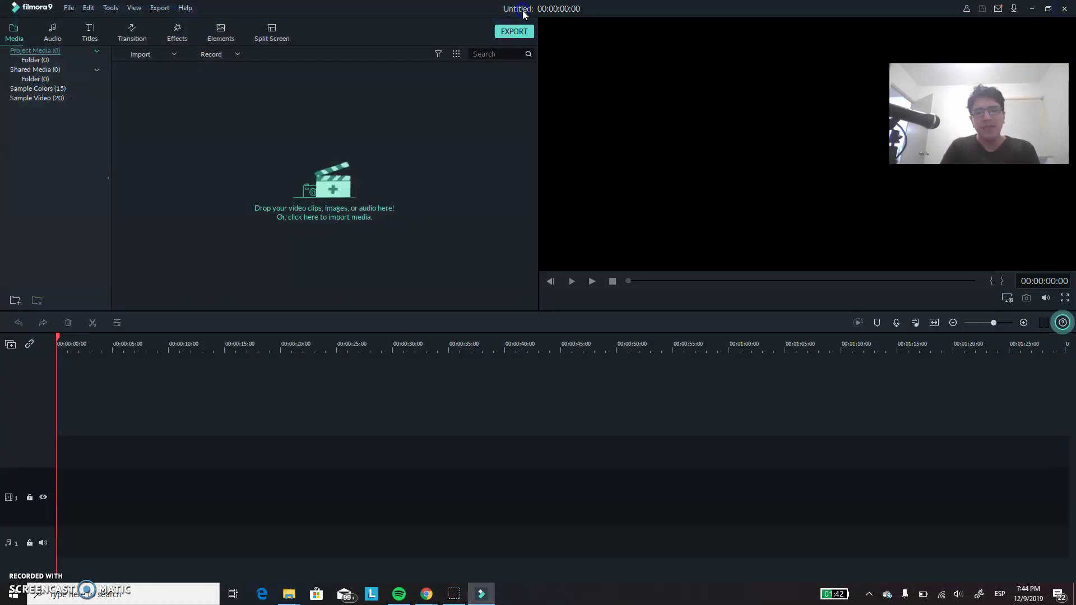